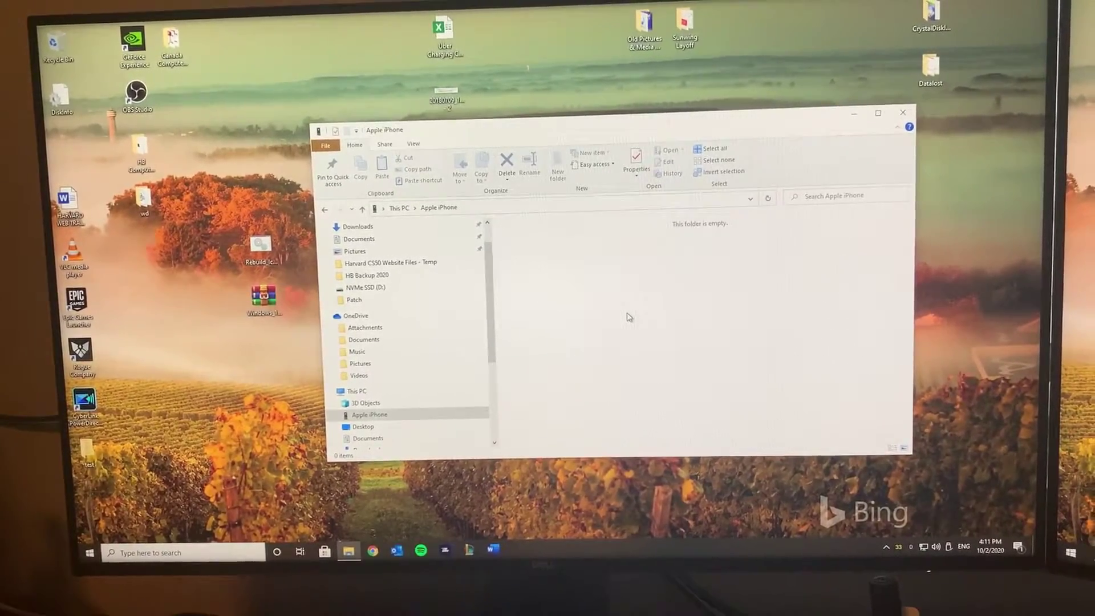
Step: Go back from the empty Apple iPhone folder to This PC
key("alt+Left")
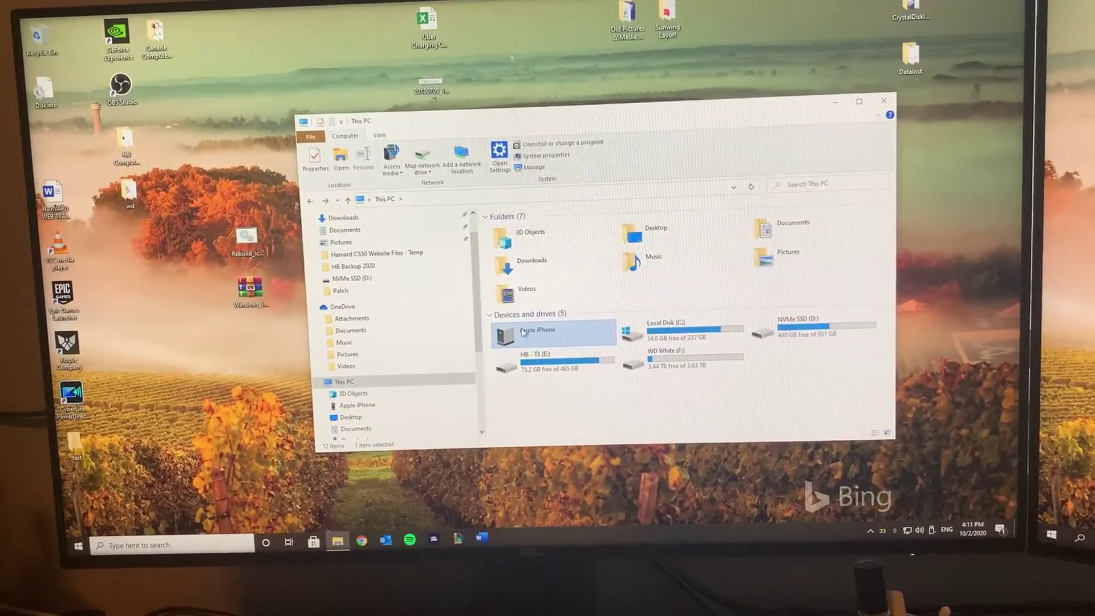
key("super")
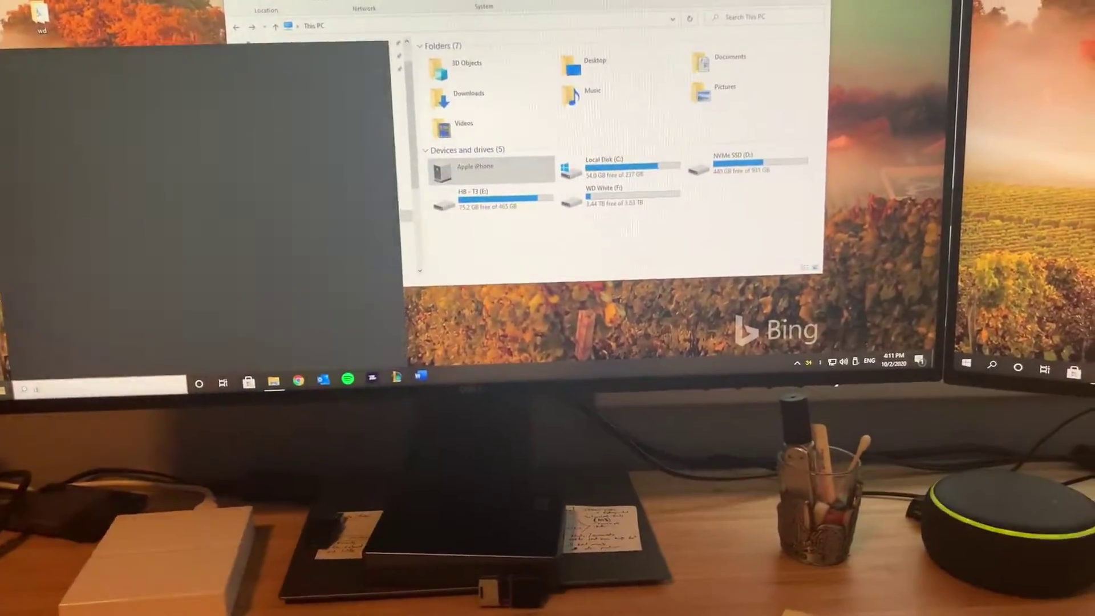
type("dev")
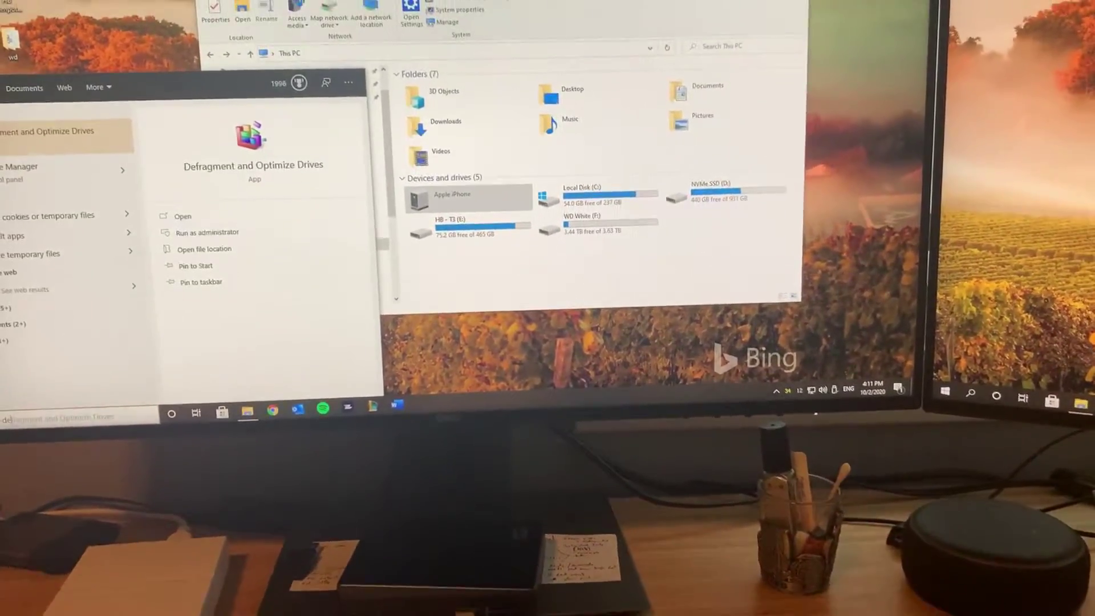
key("Return")
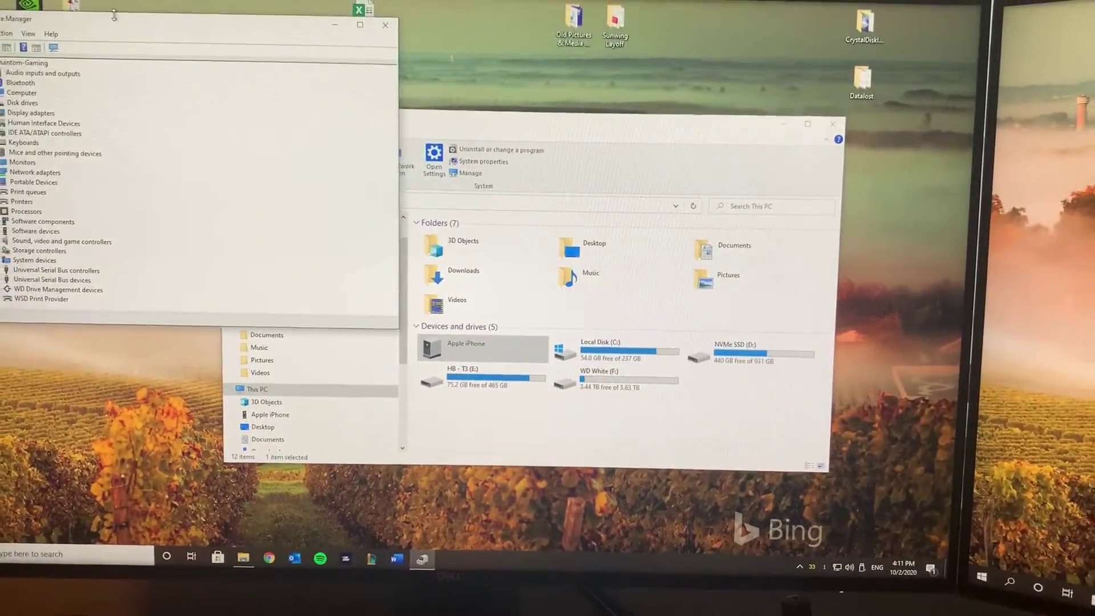
left_click_drag(114, 16, 460, 96)
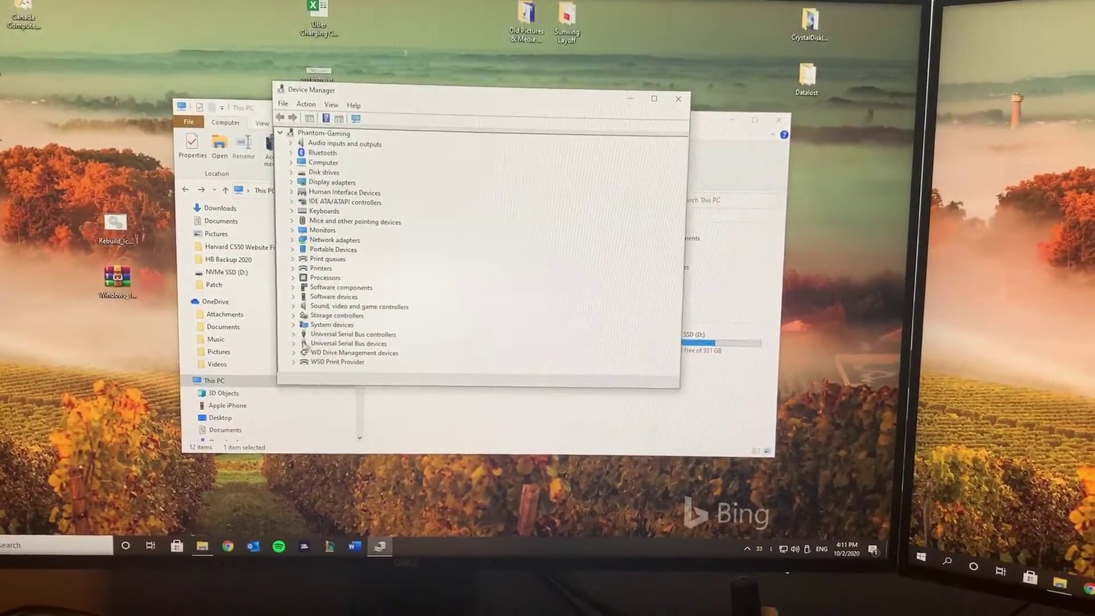
left_click(295, 342)
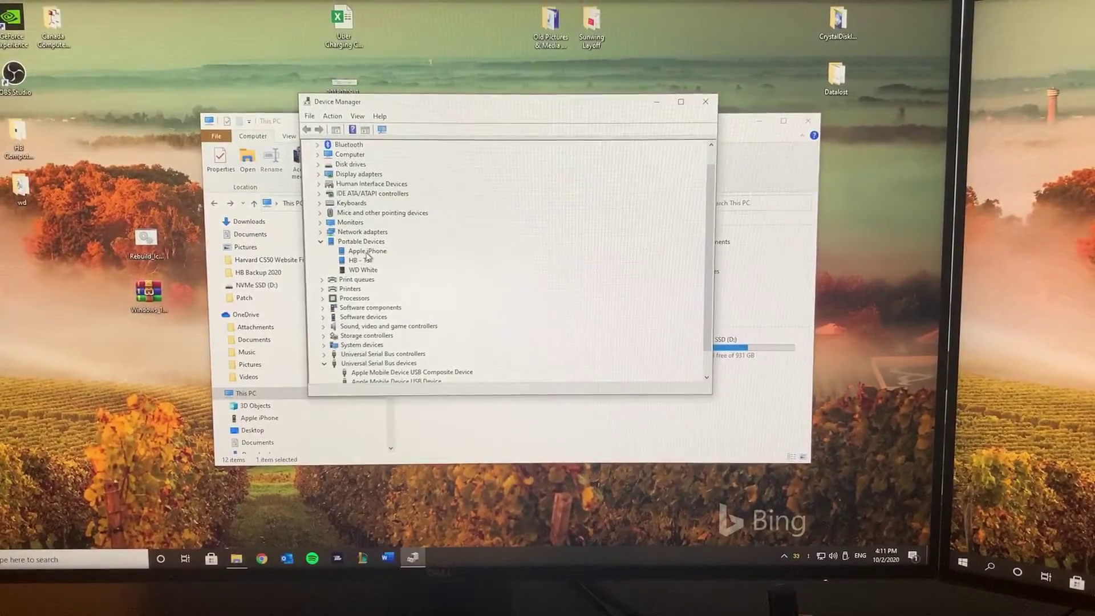
left_click(691, 101)
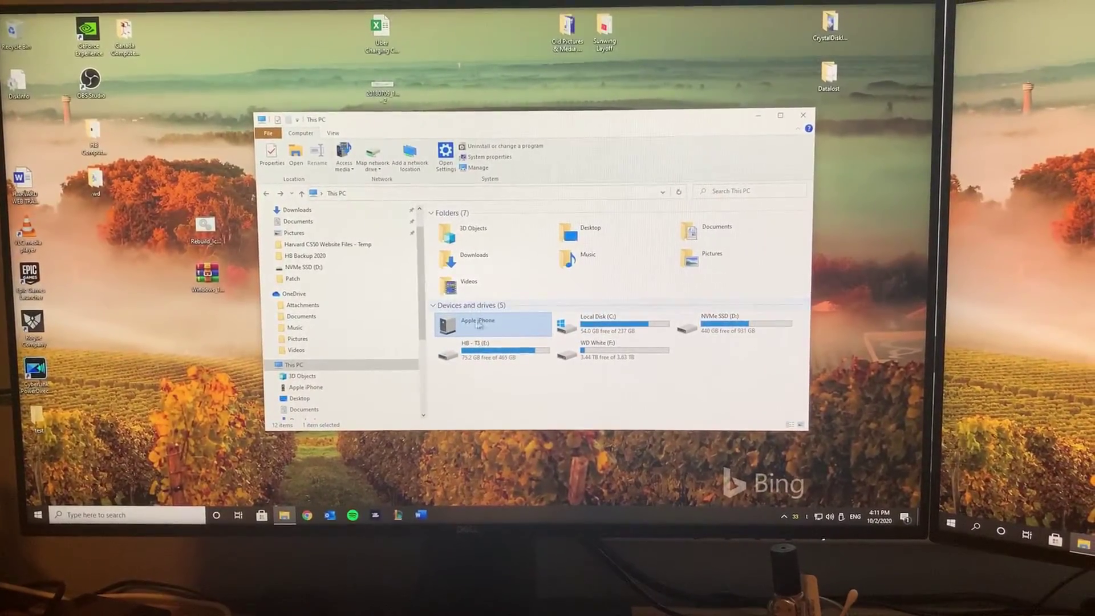
Step: Open Apple iPhone, back out when empty, reopen it and wait until Internal Storage (50.0 GB free of 238 GB) appears
double_click(472, 331)
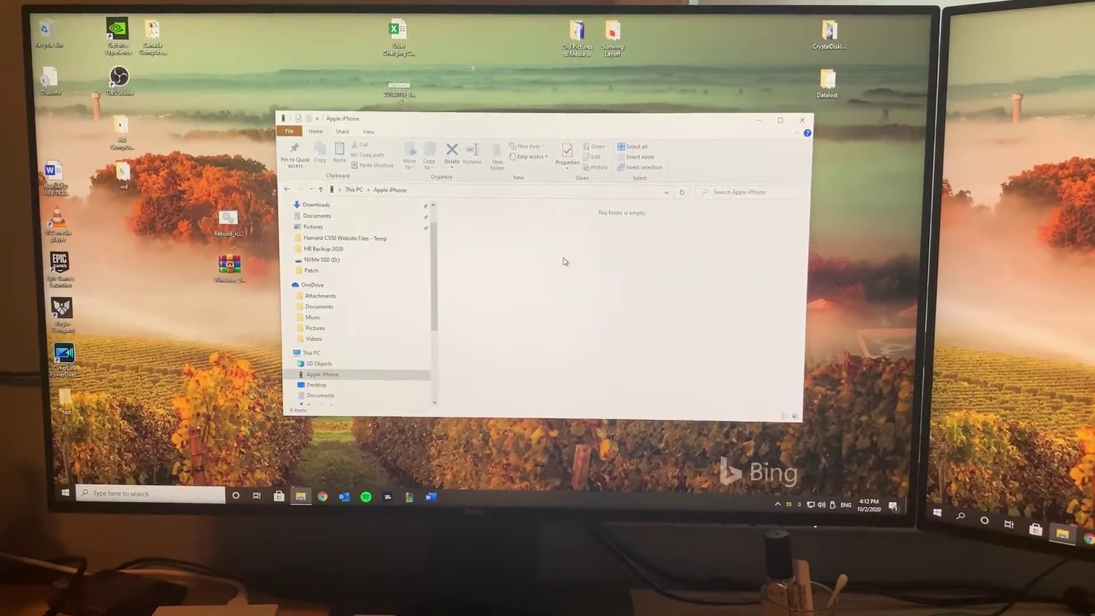
key("BackSpace")
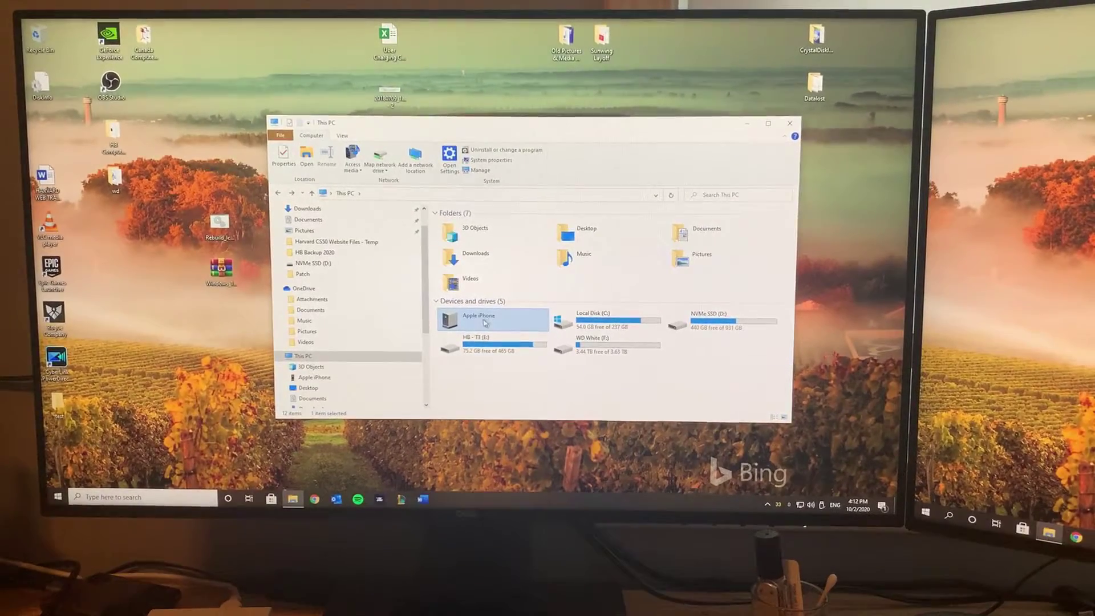
double_click(484, 326)
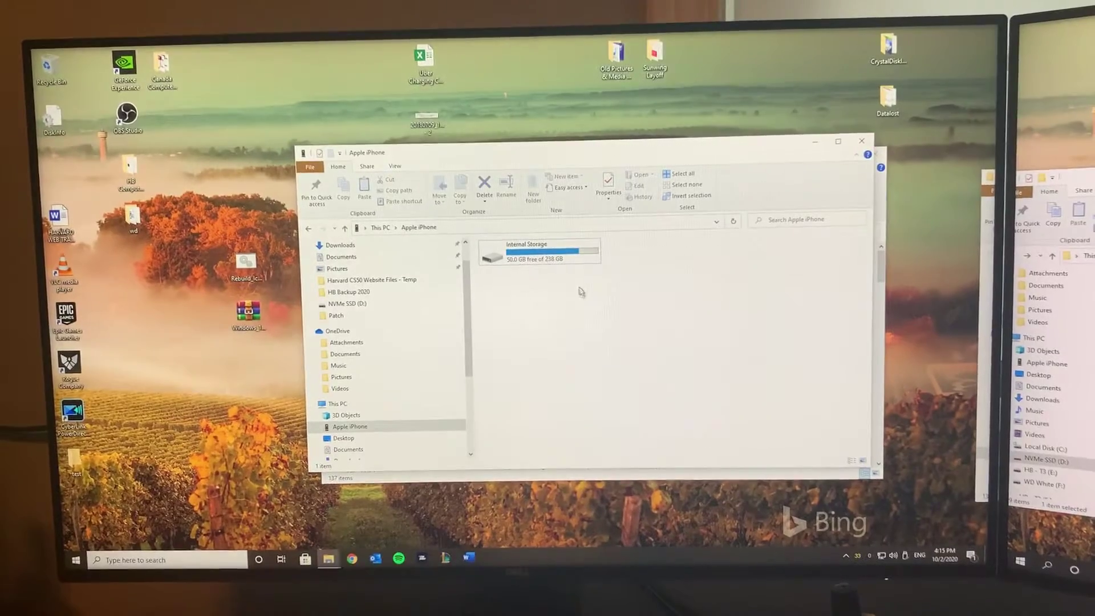
Step: Open the iPhone's Internal Storage to reach the DCIM folder
double_click(560, 265)
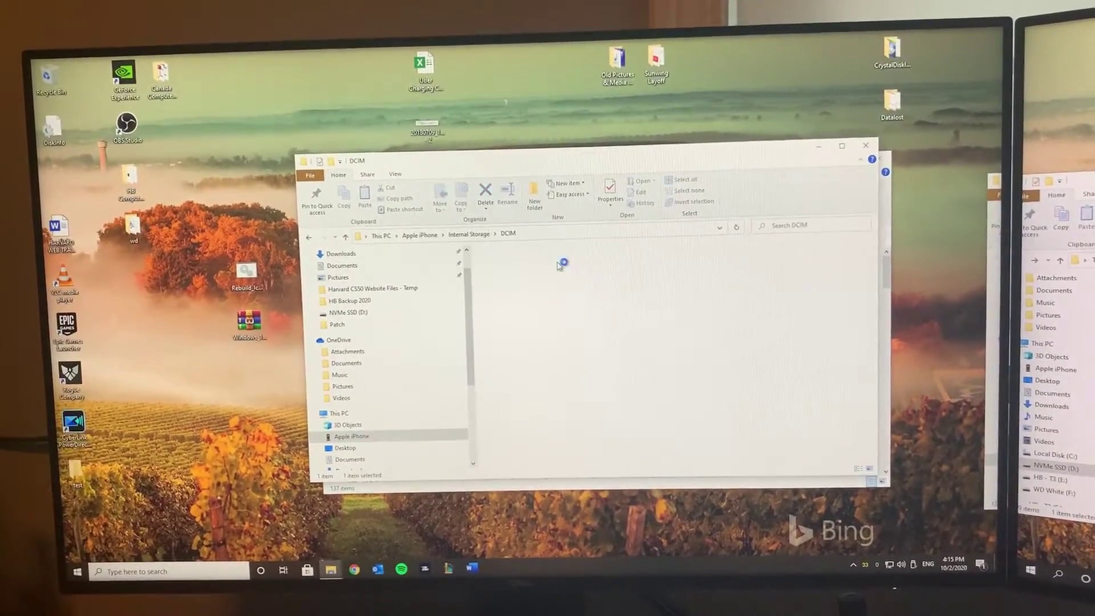